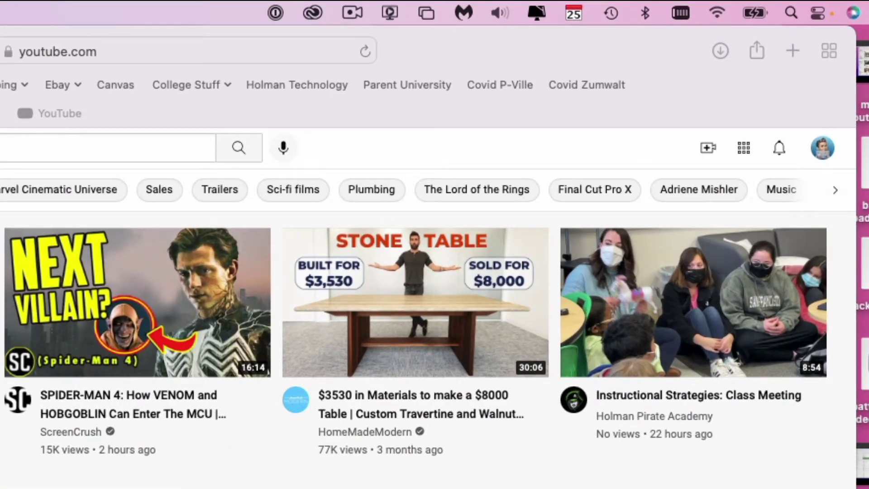
- Check the account options in the profile menu and close it
left_click(824, 149)
left_click(824, 149)
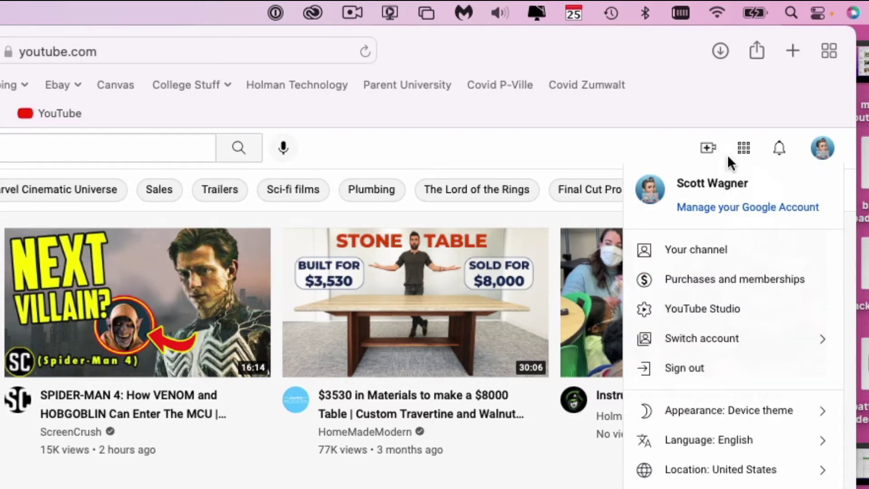
left_click(604, 147)
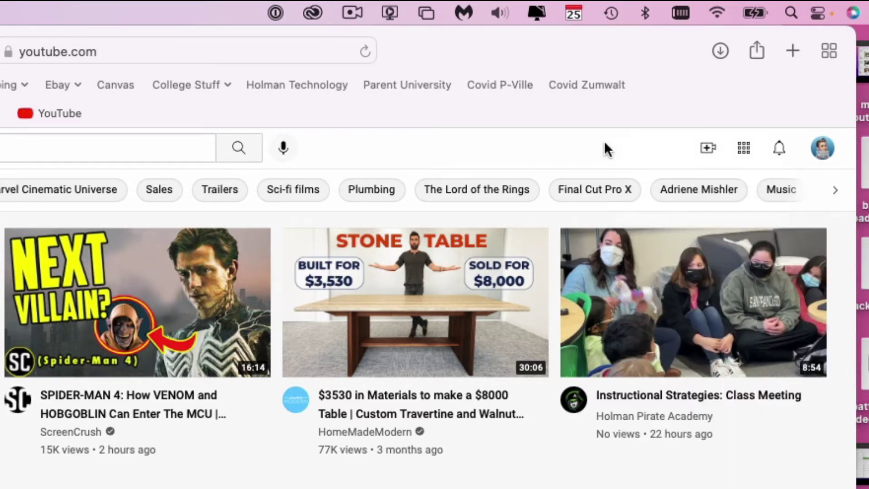
- Start a new video upload to the channel and add the file Youtube Settings.mp4
left_click(709, 153)
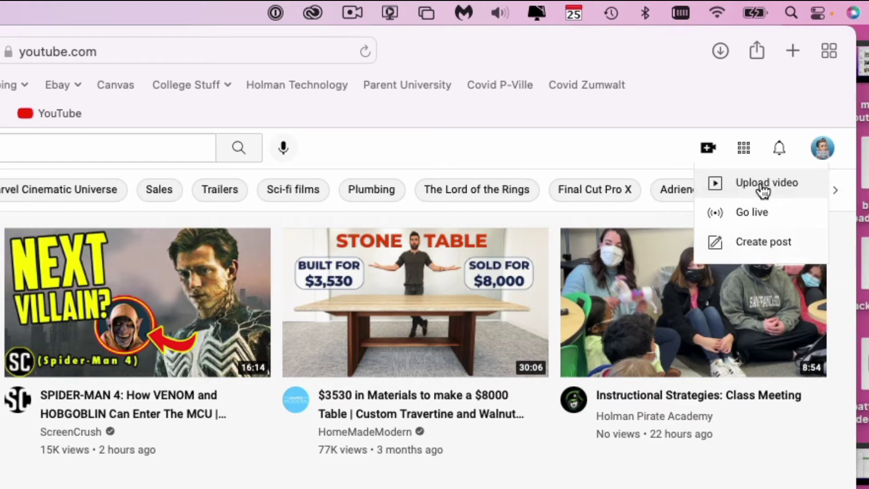
left_click(782, 188)
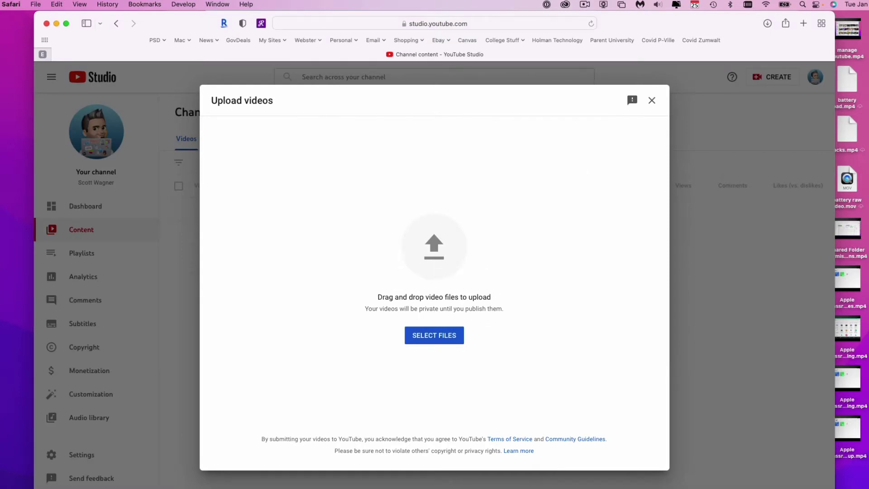
left_click_drag(850, 344, 433, 248)
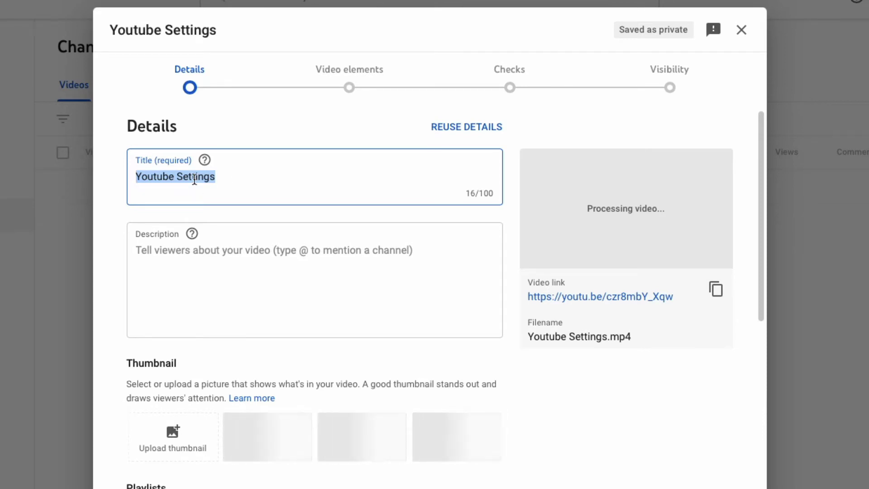
- Extend the video title to read "Youtube Settings for Teachers"
right_click(222, 181)
left_click(219, 173)
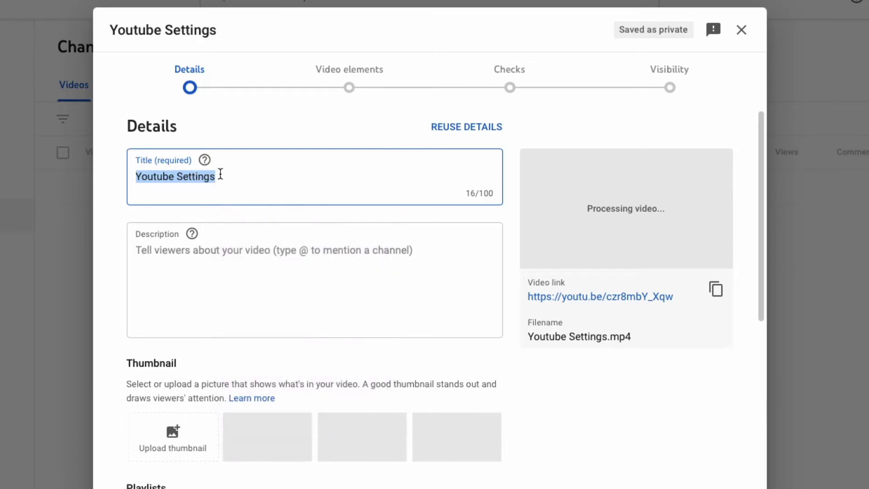
left_click(214, 177)
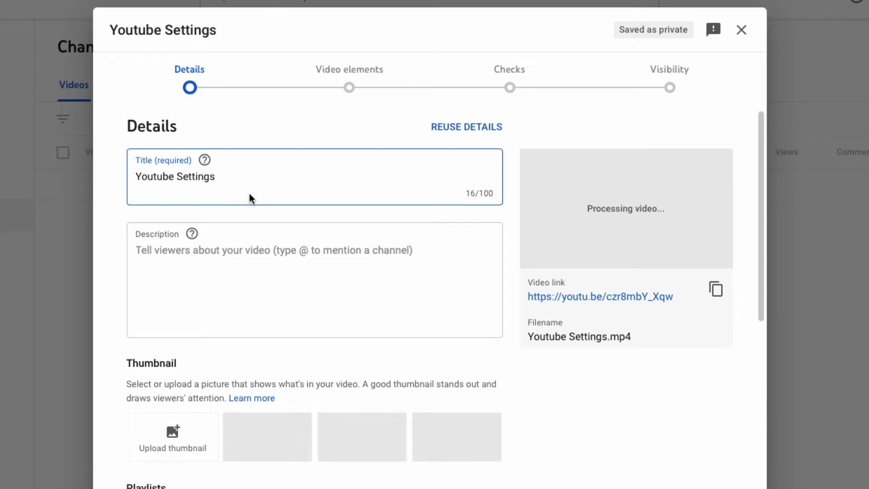
type("for Teachers")
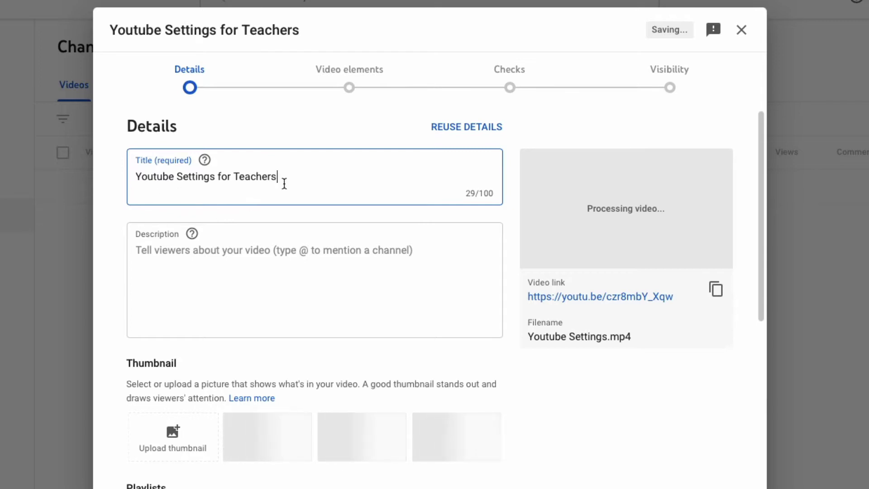
- Try to upload a custom thumbnail image for the video from the Downloads folder
left_click(230, 272)
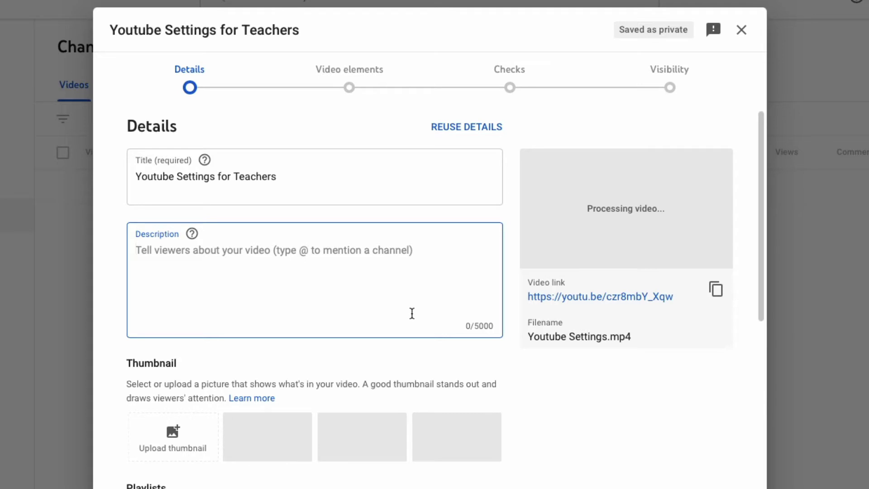
scroll(426, 310, "down", 1)
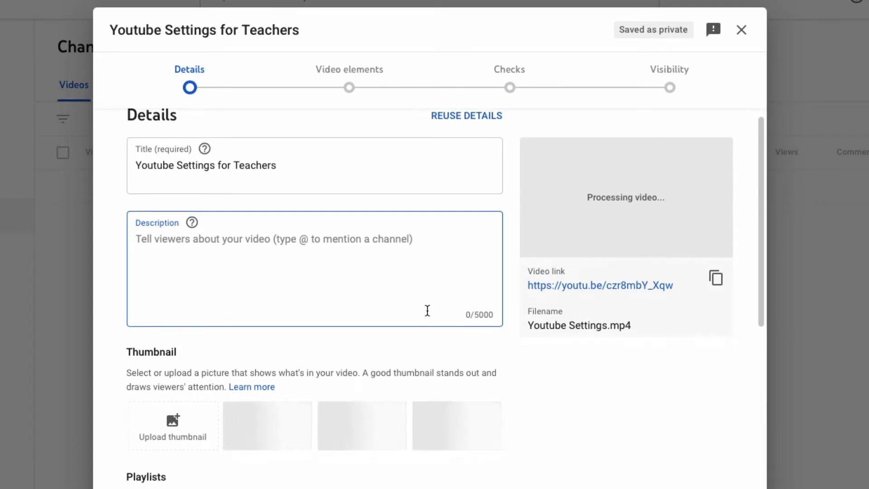
scroll(426, 310, "down", 3)
scroll(427, 310, "down", 3)
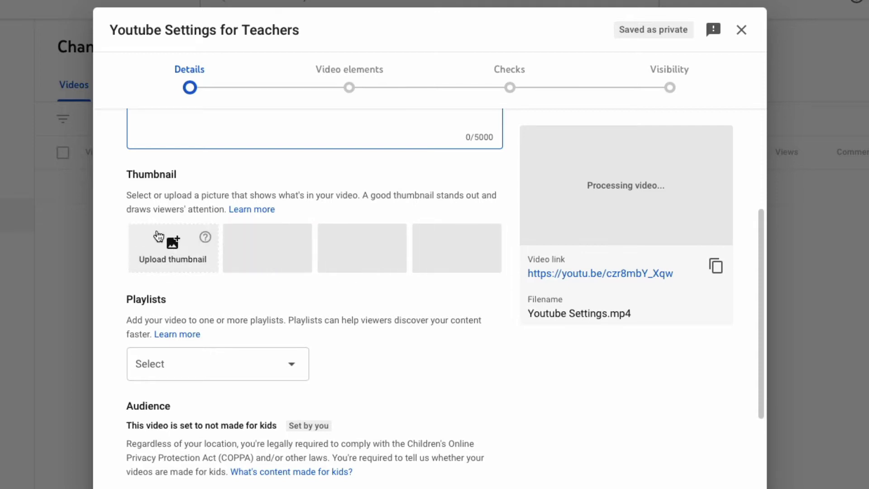
left_click(160, 237)
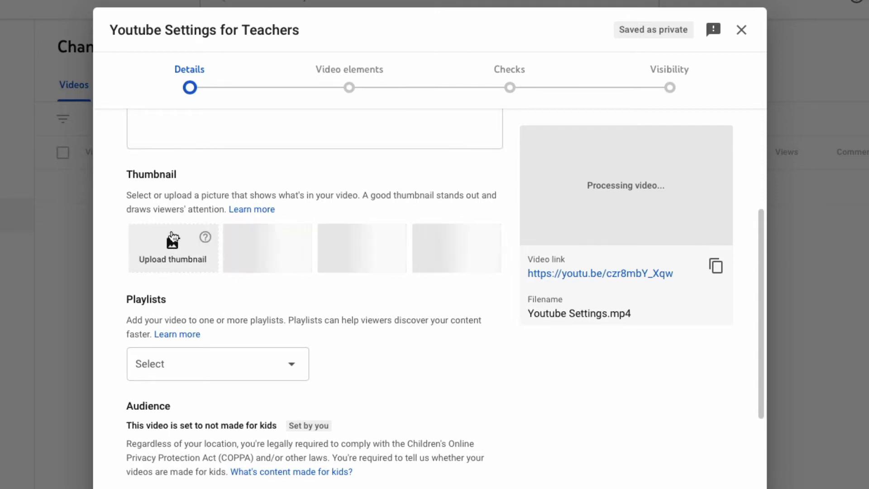
left_click(162, 245)
right_click(176, 245)
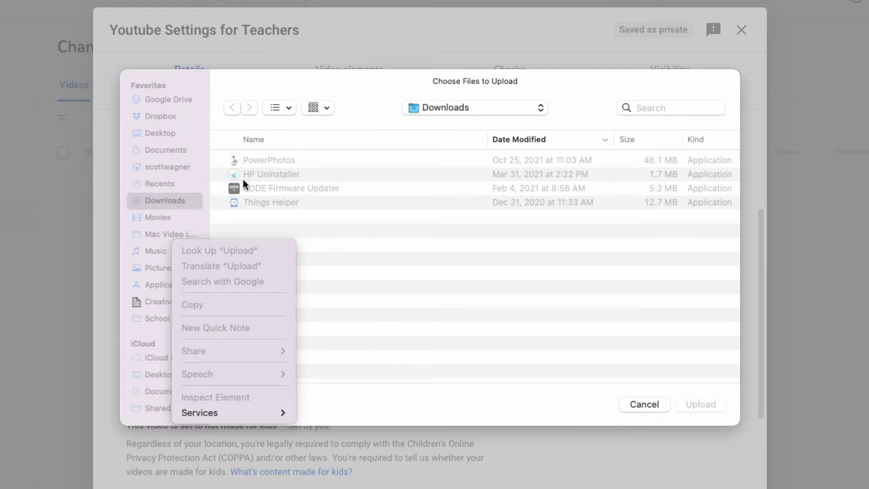
left_click(644, 405)
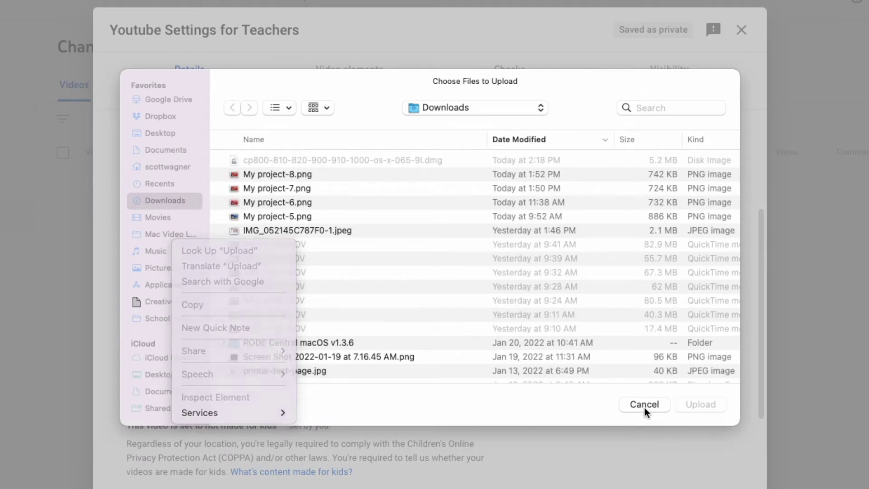
left_click(644, 405)
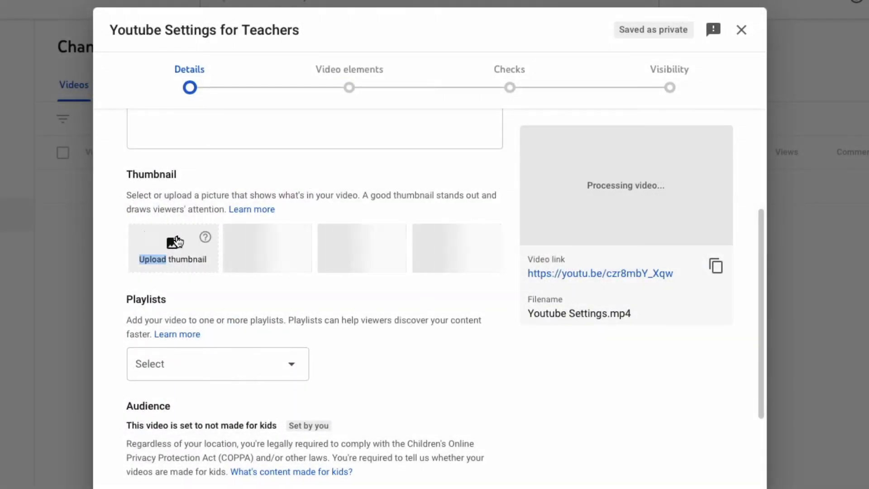
- Start a 1280 x 720 YouTube thumbnail design from the YouTube Thumbnails bookmark and return to the video's upload details
left_click(36, 0)
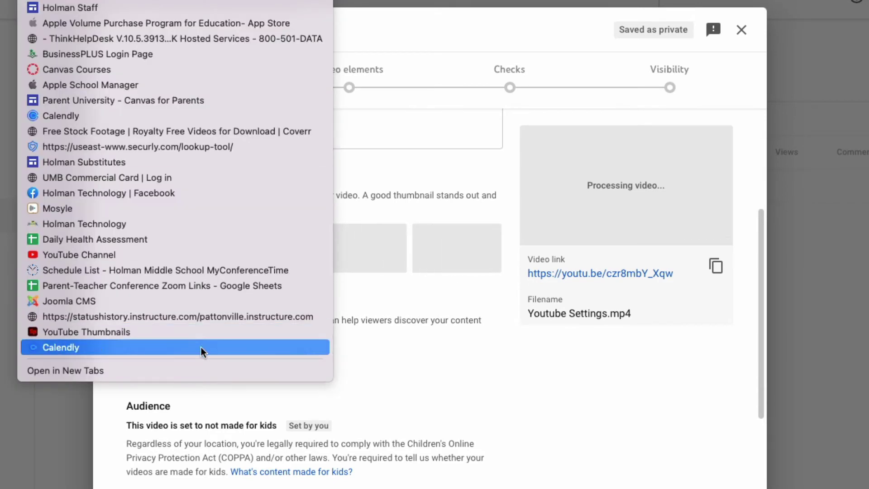
key("Escape")
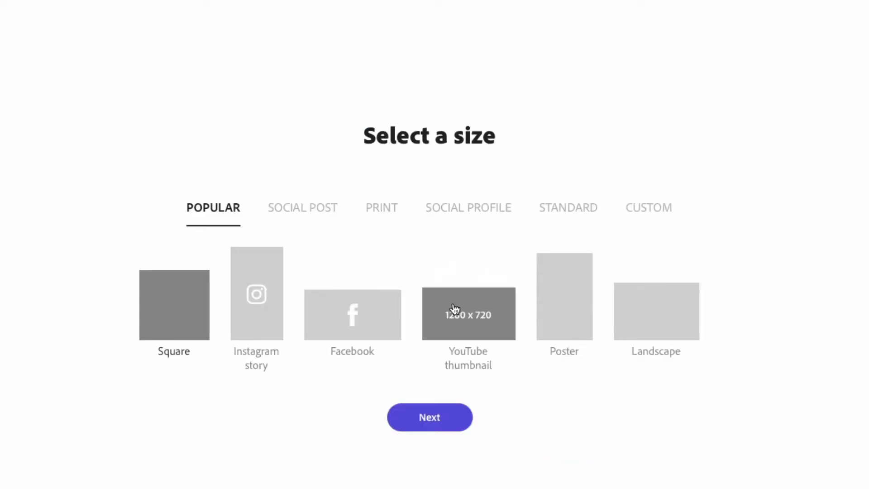
left_click(466, 307)
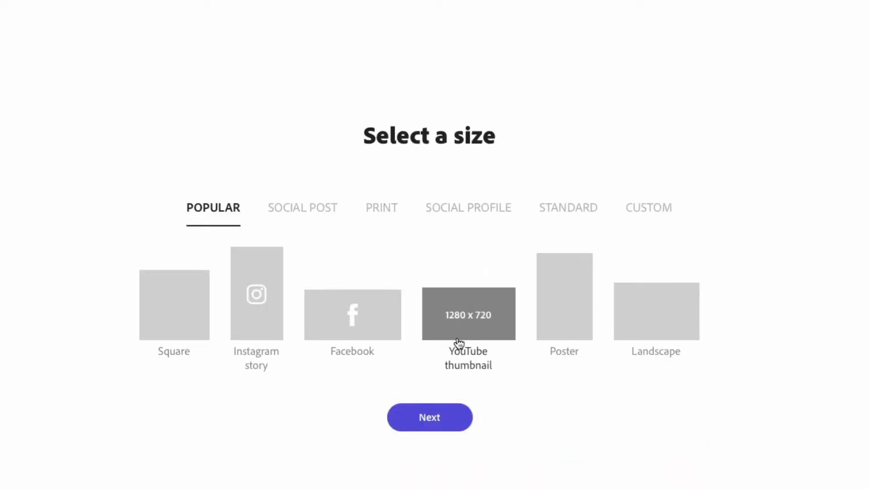
left_click(440, 417)
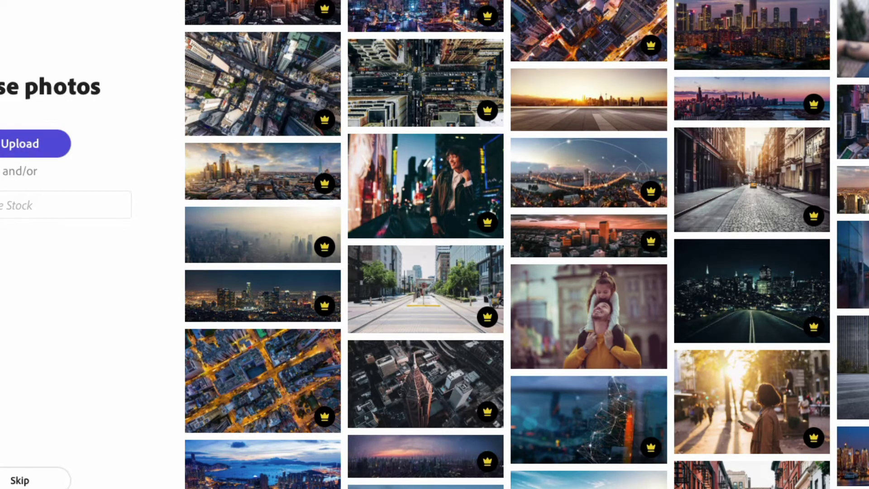
left_click(114, 1)
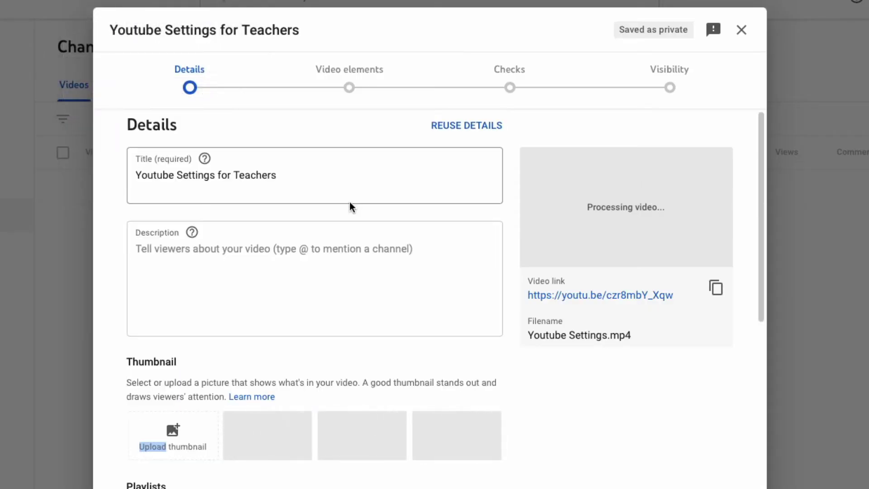
- Review the playlists available for the video without selecting one
scroll(351, 202, "down", 4)
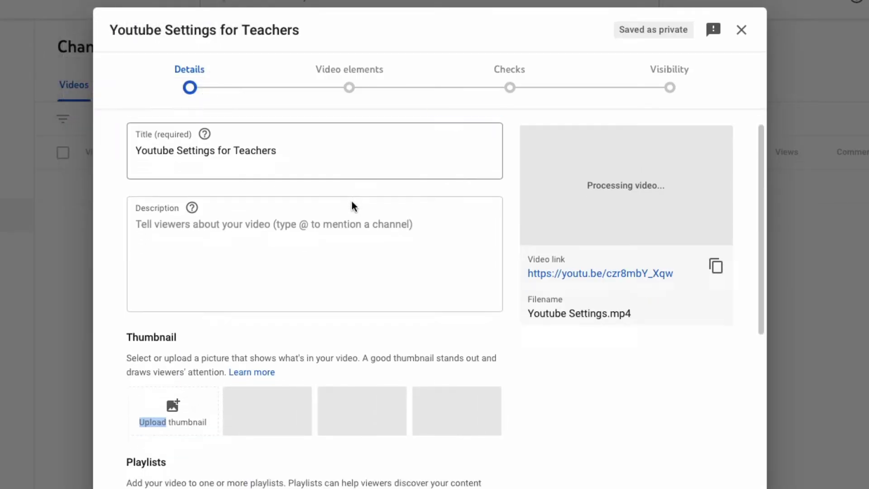
scroll(352, 206, "down", 3)
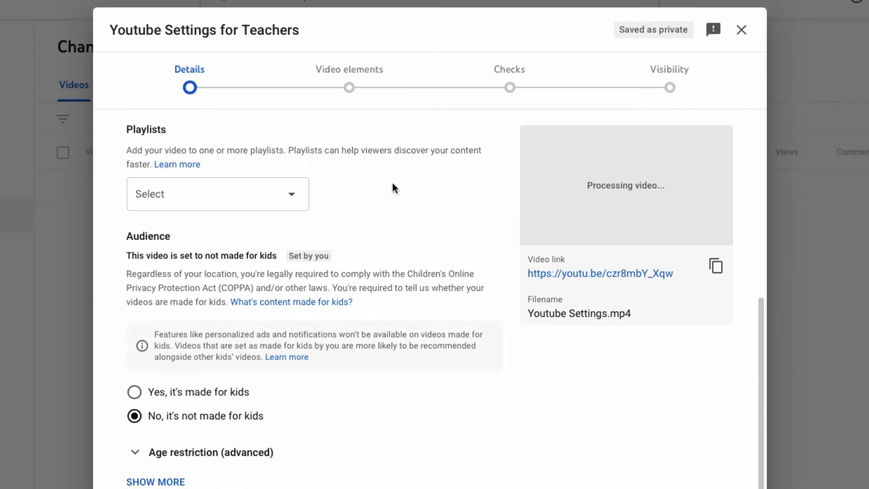
left_click(178, 206)
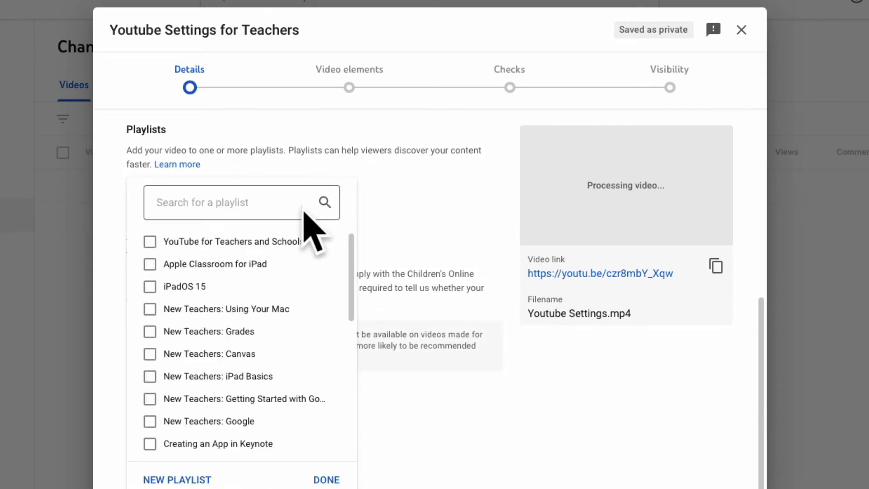
left_click(391, 213)
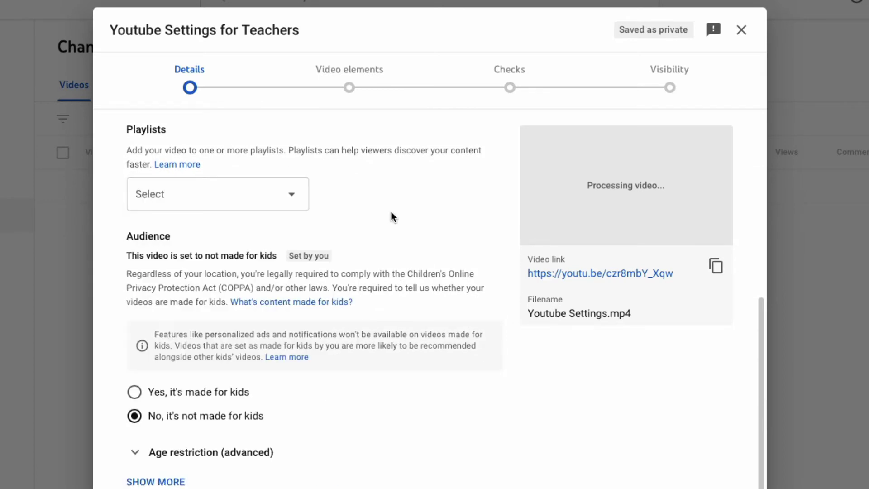
- Switch the video's audience to "Yes, it's made for kids" and back to "No, it's not made for kids"
scroll(392, 212, "down", 1)
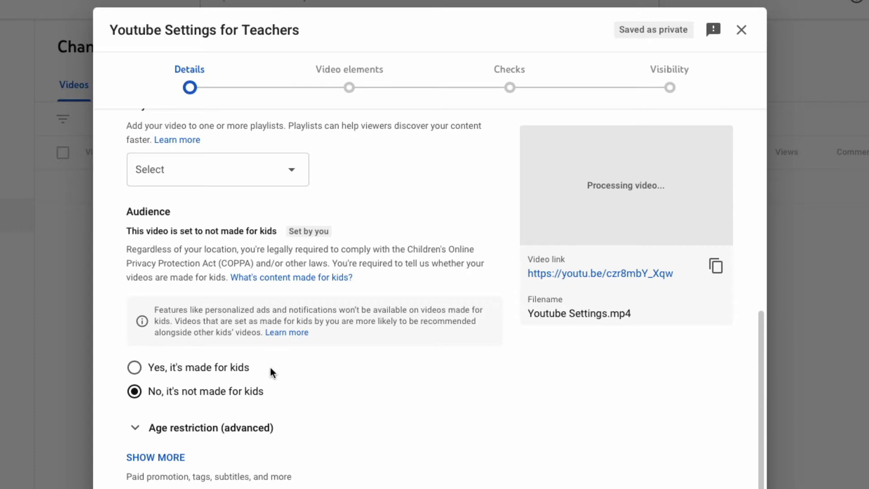
left_click(190, 377)
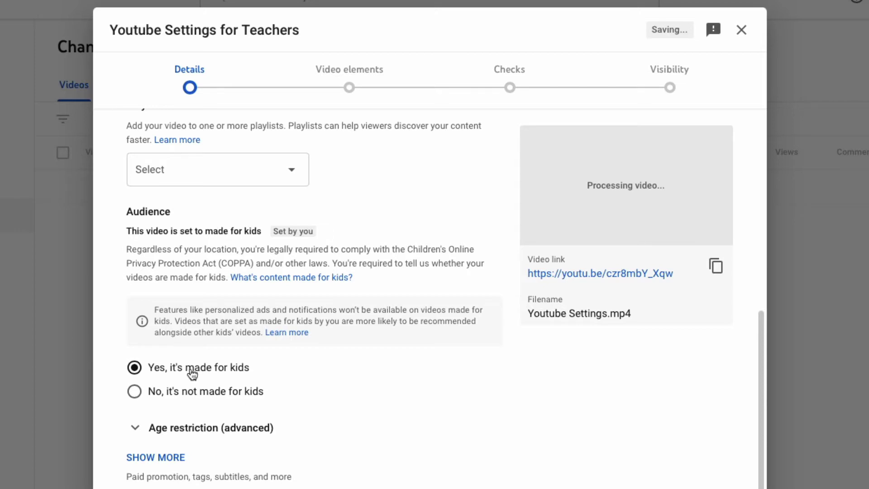
left_click(181, 393)
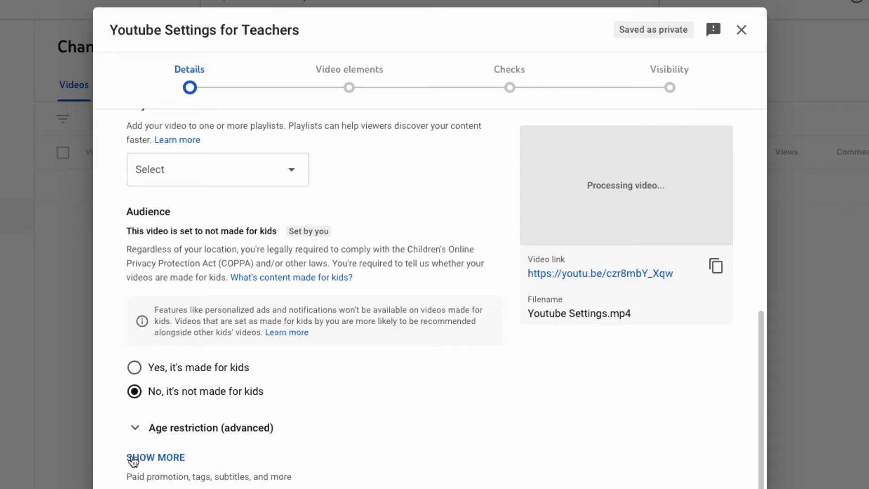
- Expand the additional video details and add the tags youtube, mac, pc, teachers and schools
left_click(170, 425)
scroll(331, 335, "down", 4)
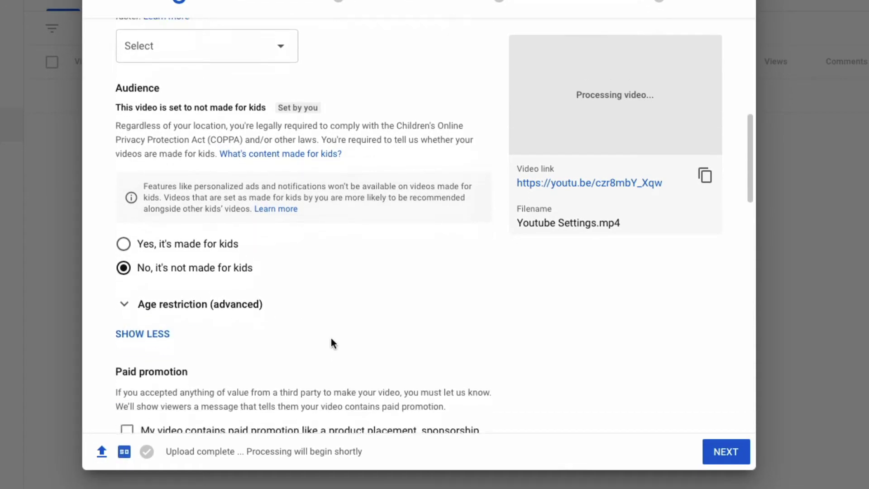
scroll(330, 339, "down", 5)
left_click(223, 323)
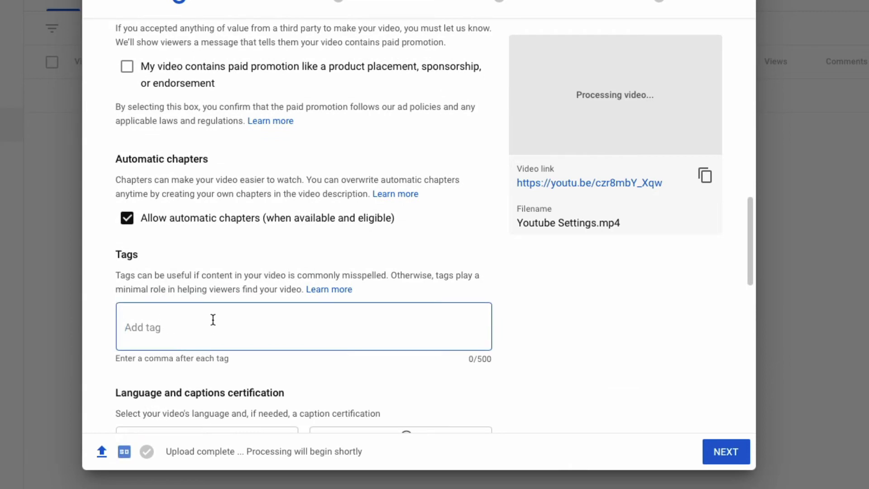
scroll(253, 340, "down", 3)
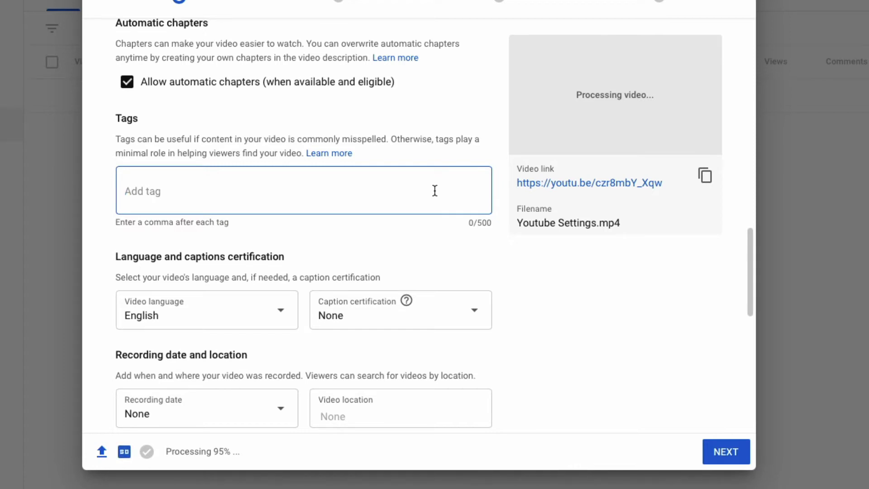
type("yoputu")
type(",")
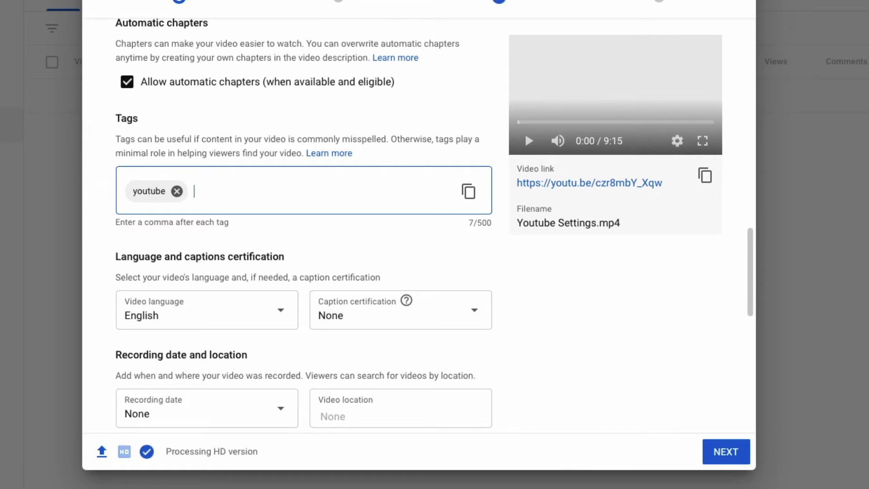
type("mac,")
type("pc")
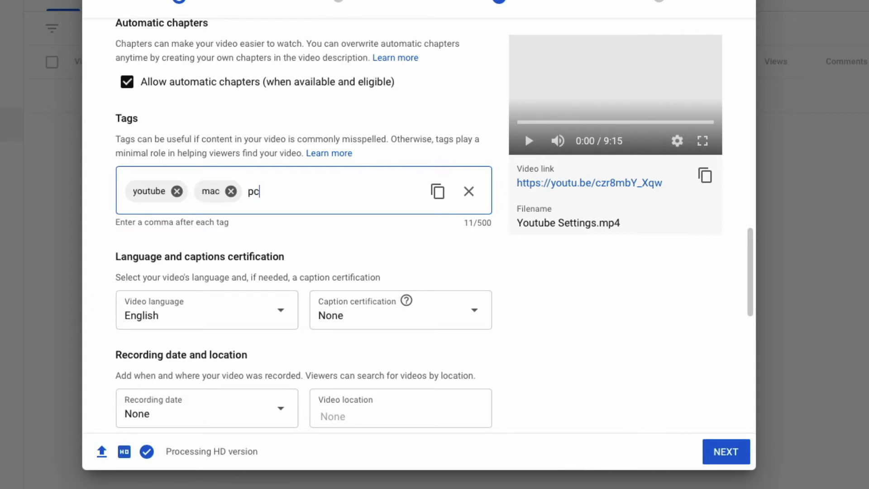
type(",")
type("teachers")
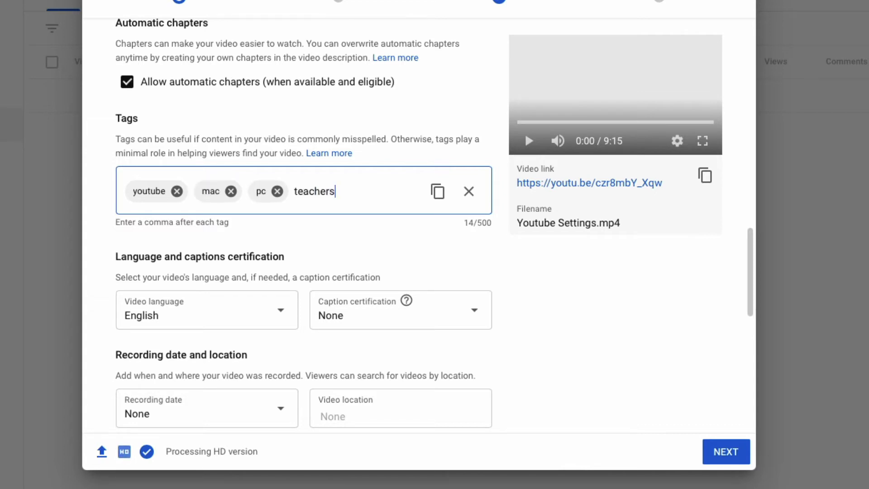
type(",schools,")
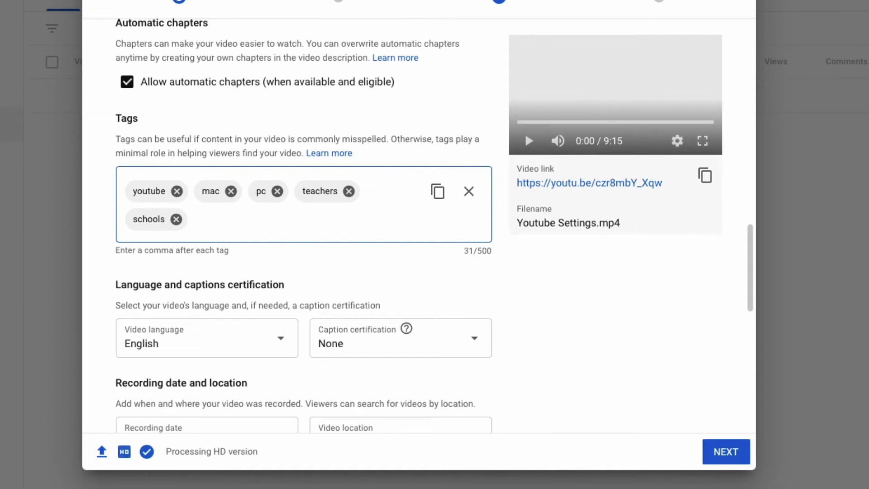
scroll(455, 250, "down", 2)
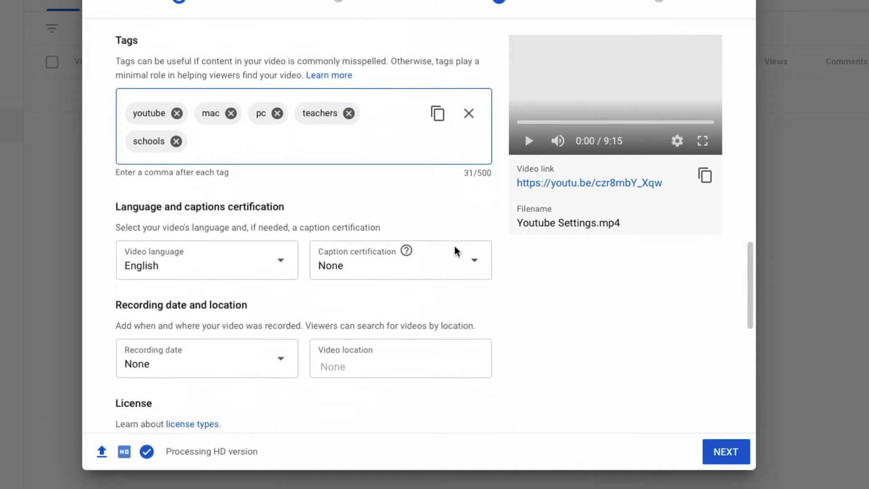
- Review the language, license, embedding, Shorts sampling, category and comment visibility options for the video without changing them
scroll(455, 250, "down", 4)
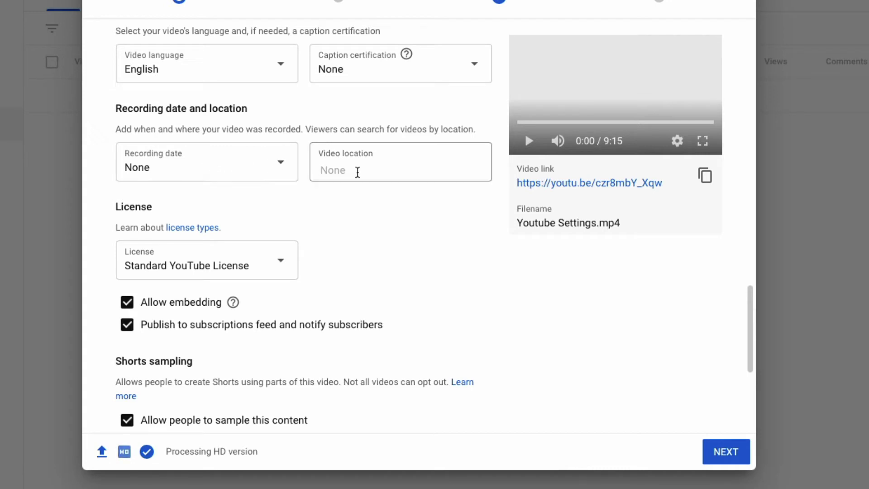
scroll(190, 107, "down", 3)
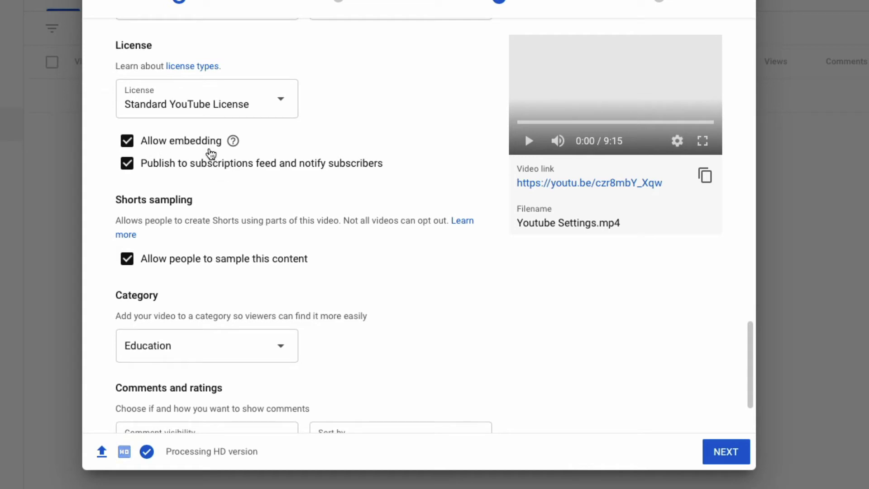
scroll(362, 131, "down", 2)
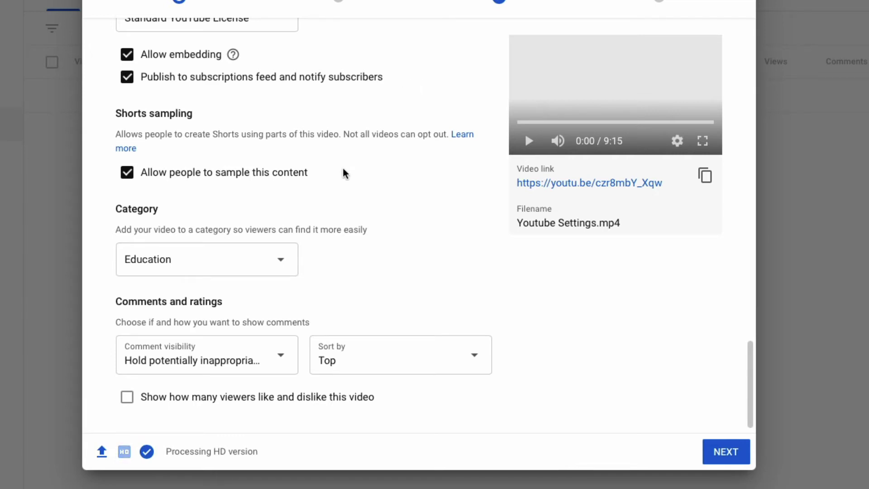
scroll(346, 172, "down", 1)
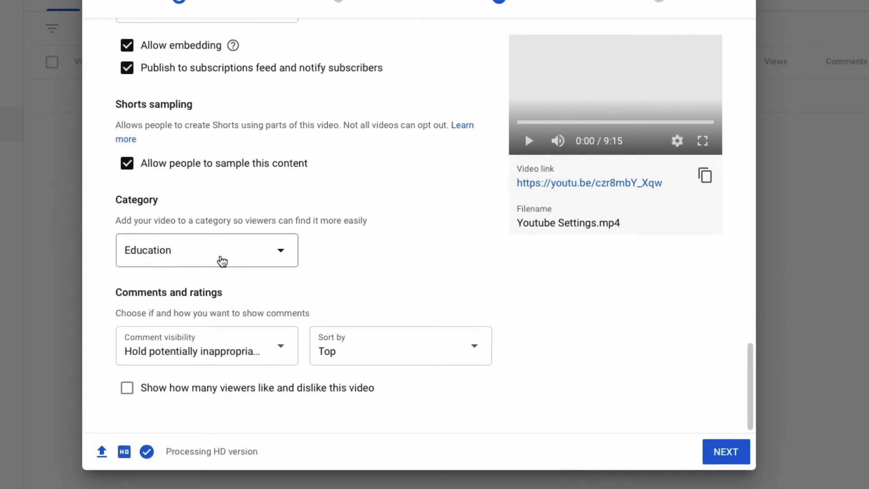
left_click(222, 258)
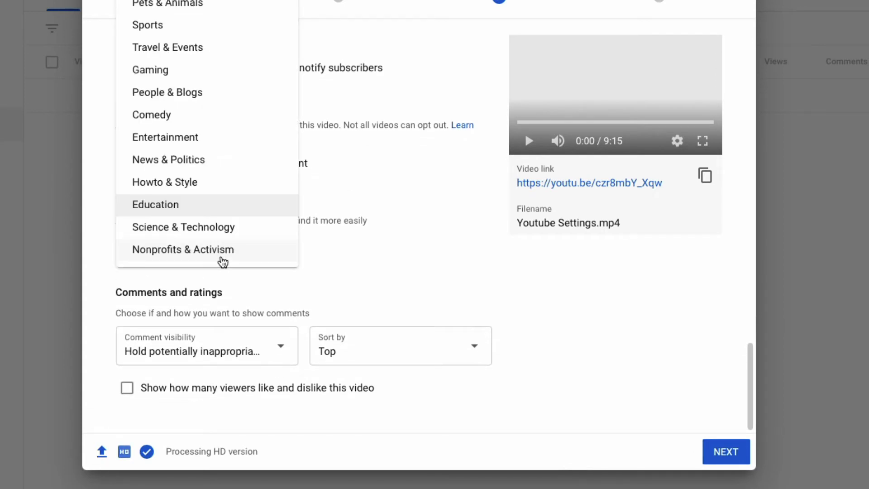
left_click(406, 246)
scroll(398, 267, "up", 2)
scroll(392, 289, "down", 3)
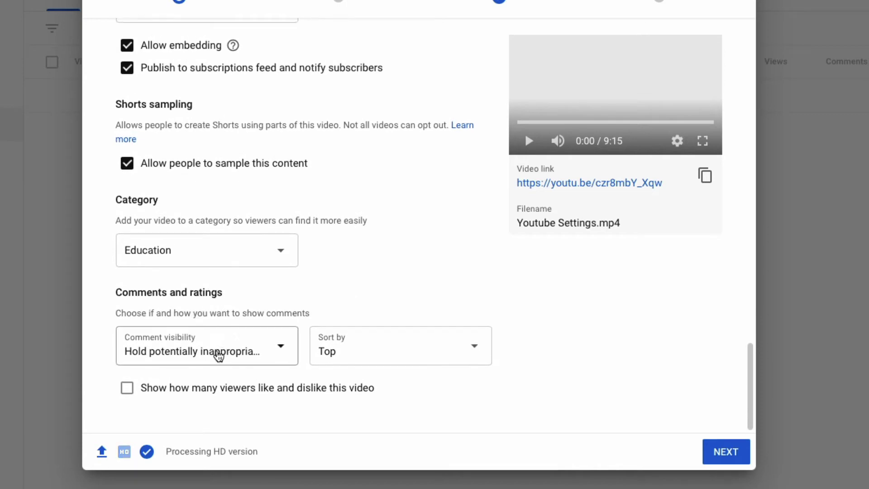
left_click(219, 353)
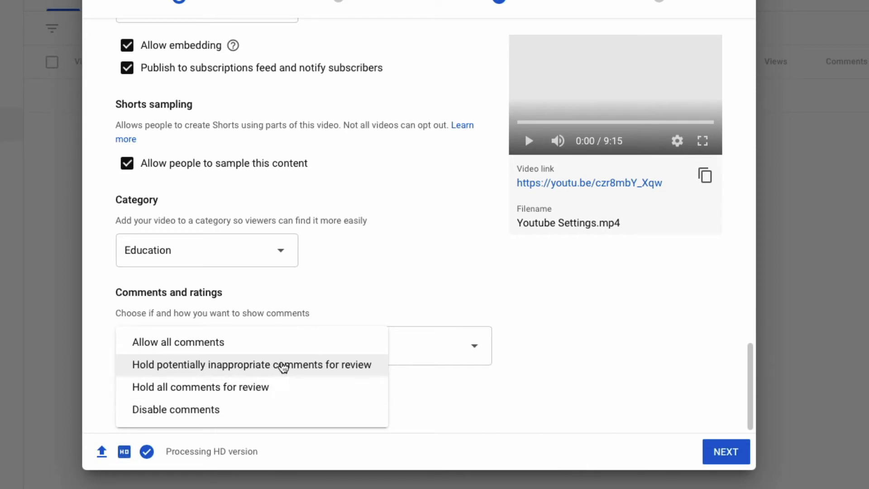
left_click(443, 258)
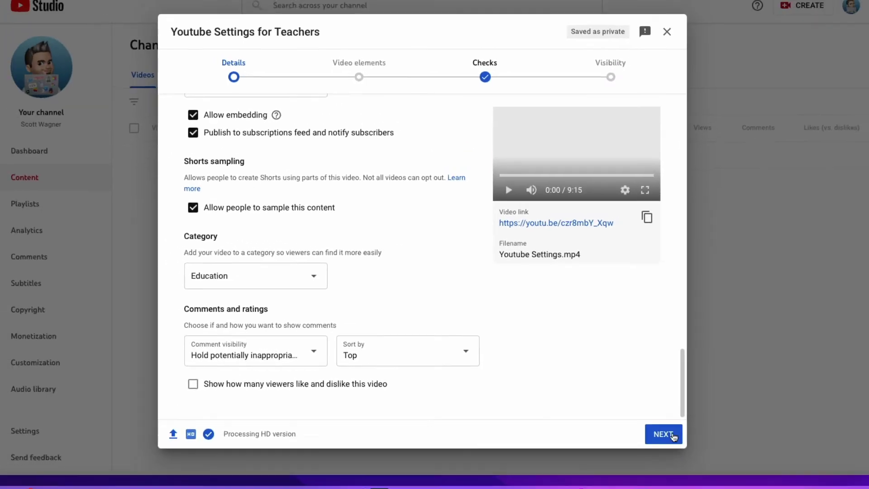
- Proceed past the video elements and copyright checks to the video's visibility settings without adding subtitles, an end screen or cards
left_click(672, 435)
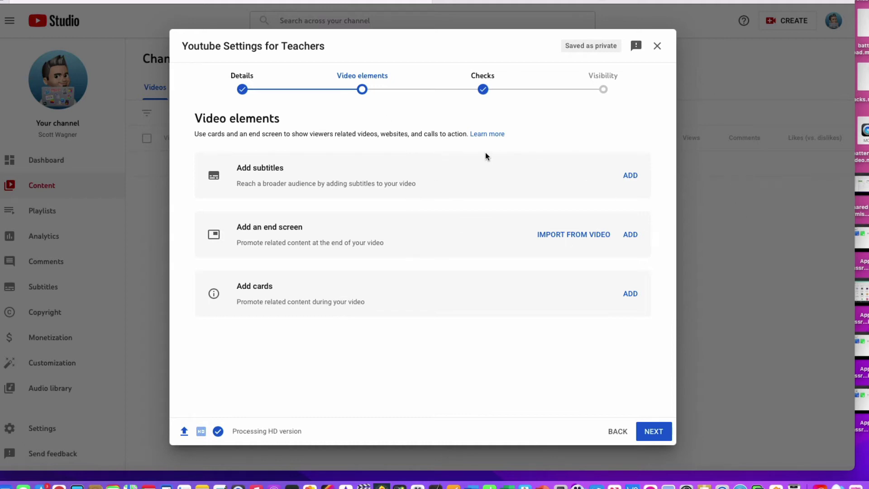
left_click(658, 441)
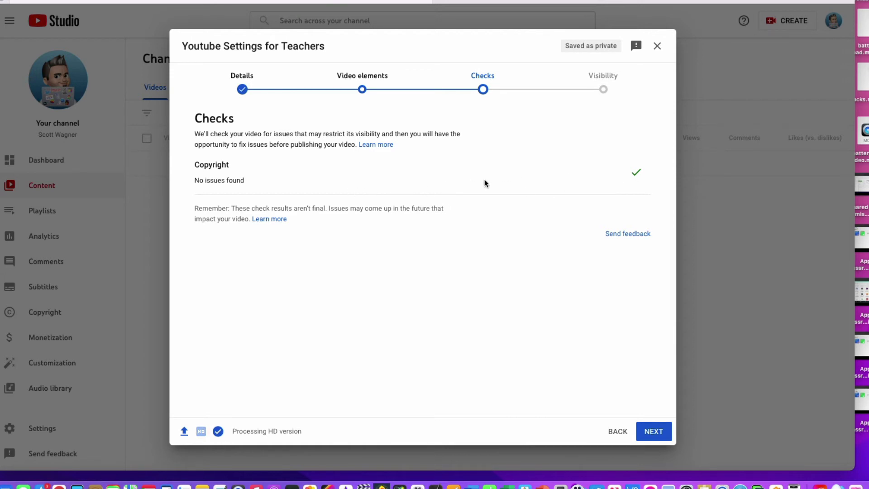
left_click(660, 433)
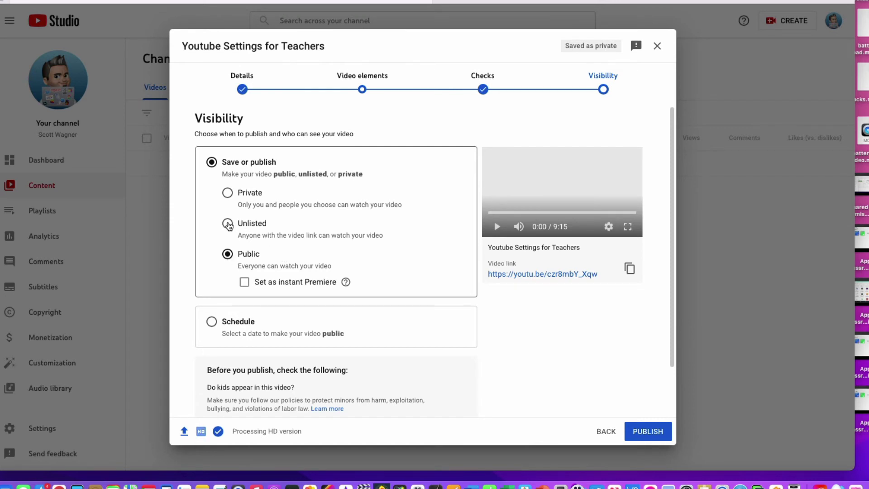
- Switch the video's visibility to Unlisted, to Private and back to Public
left_click(234, 224)
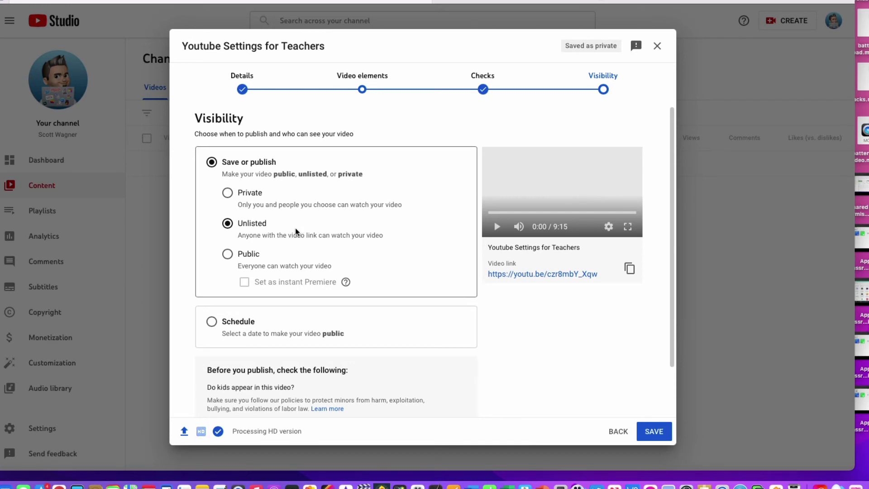
left_click(228, 194)
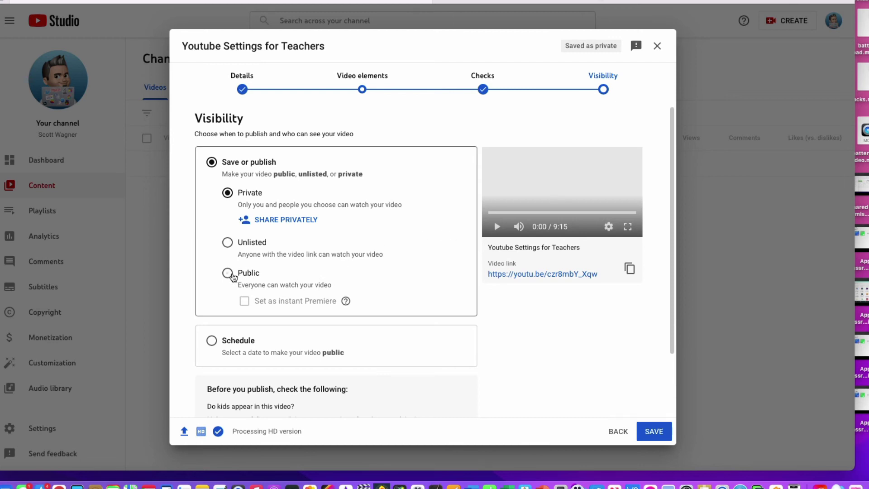
left_click(228, 273)
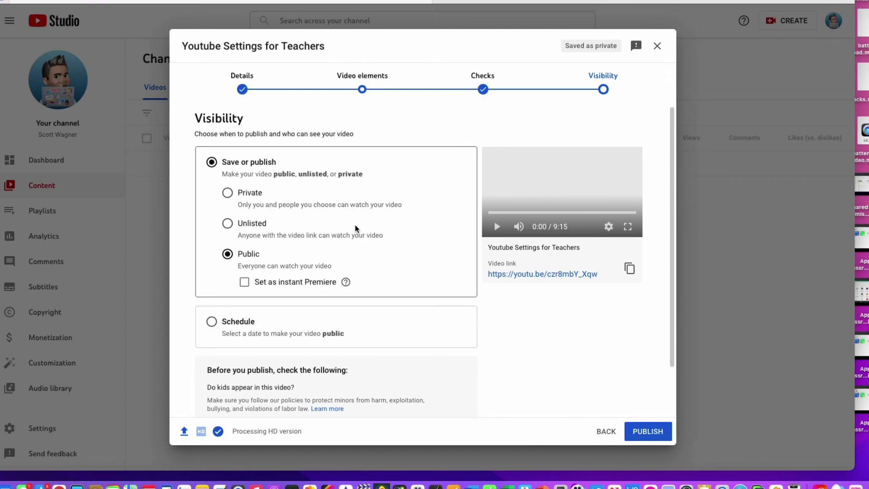
- Review the pre-publishing guidance and publish the video with Public visibility
scroll(369, 276, "down", 2)
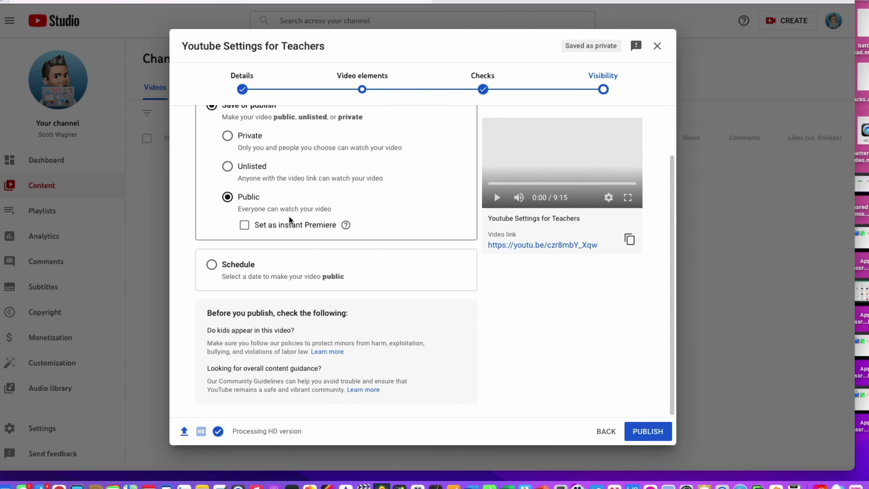
scroll(289, 220, "up", 3)
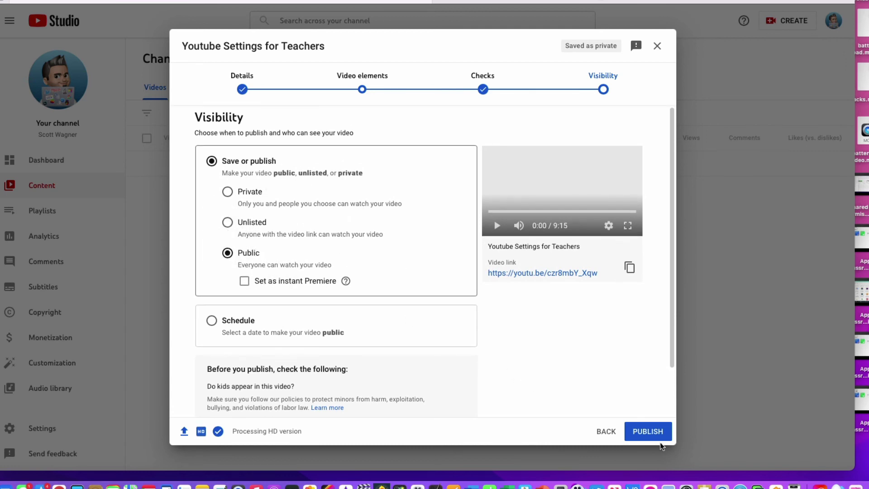
left_click(646, 431)
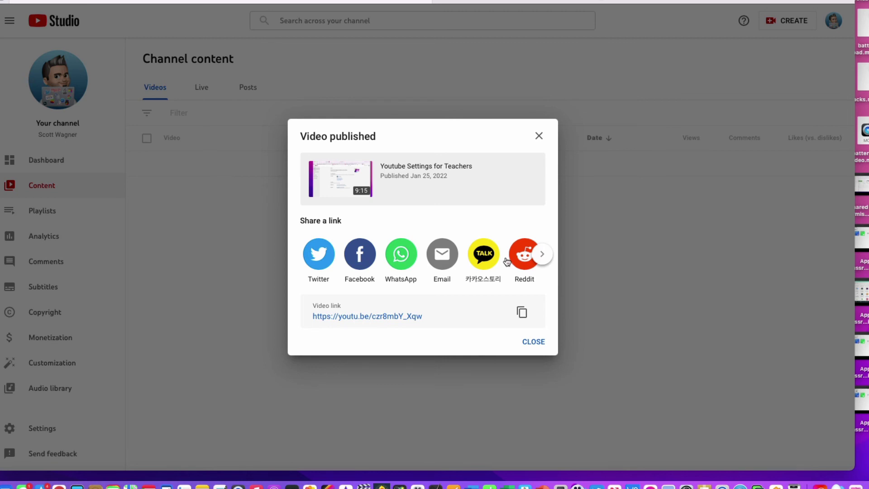
- Browse the services for sharing the published video's link and return to the channel content list
scroll(502, 262, "right", 5)
scroll(493, 261, "right", 3)
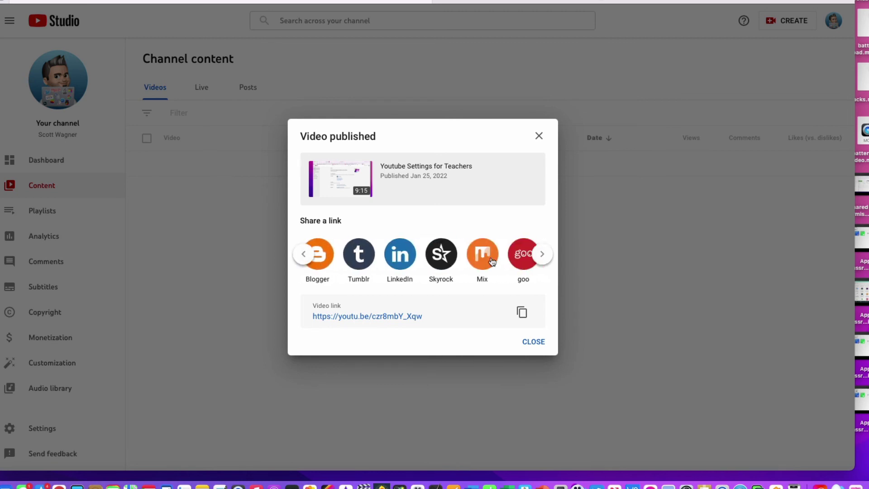
scroll(492, 262, "left", 5)
scroll(492, 262, "left", 2)
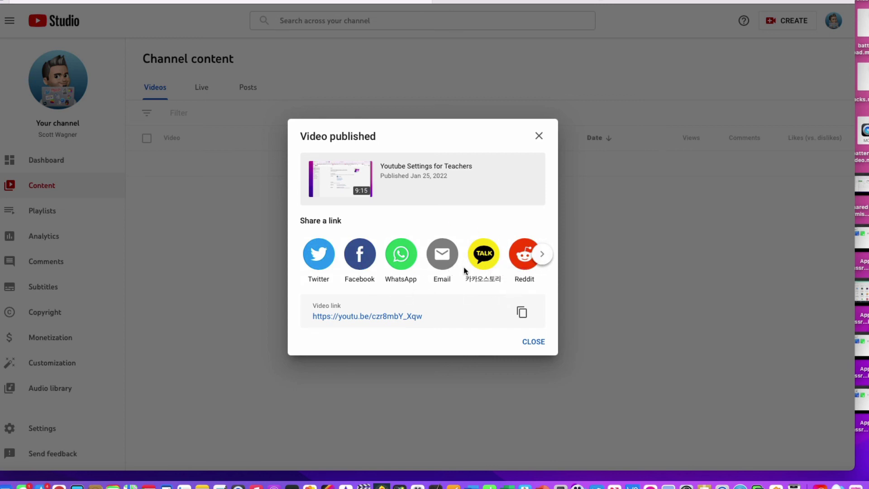
left_click(534, 342)
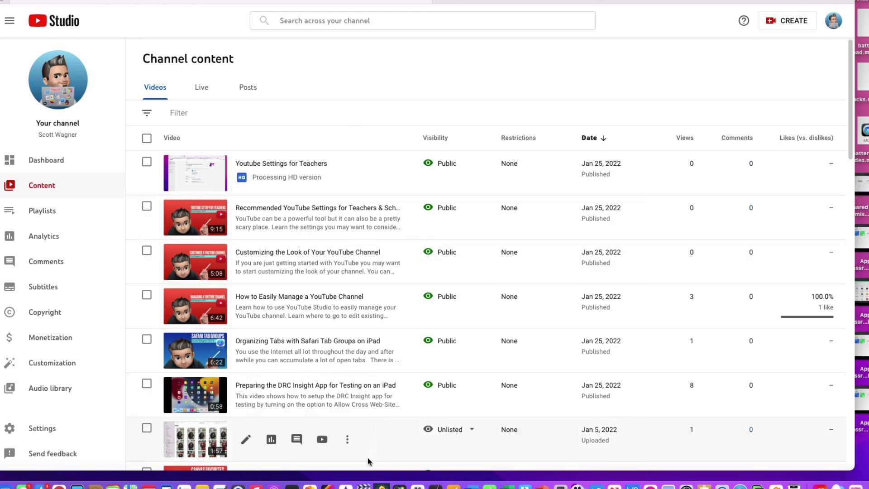
- Check the visibility choices of "Youtube Settings for Teachers" in the channel's video list and dismiss them unchanged
mouse_move(360, 162)
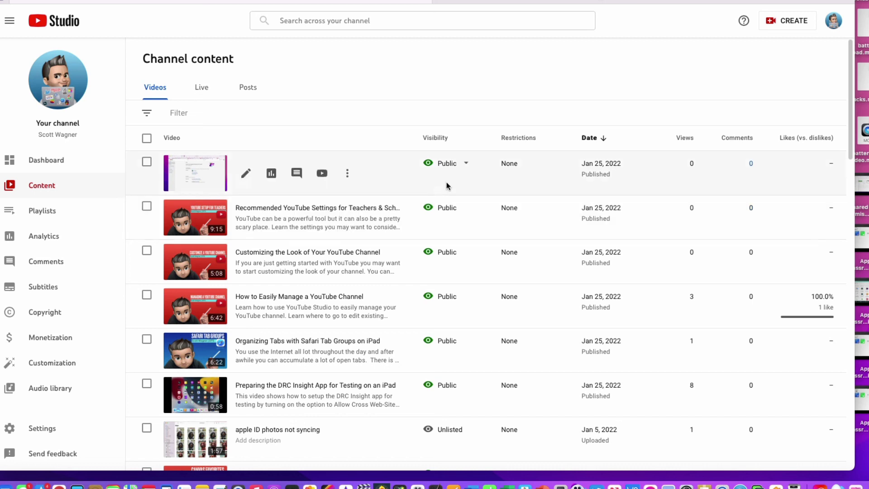
left_click(462, 162)
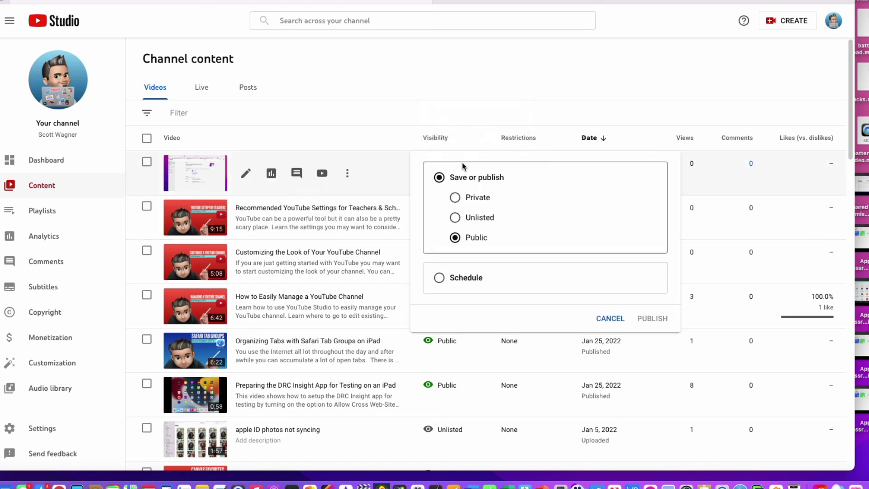
left_click(423, 140)
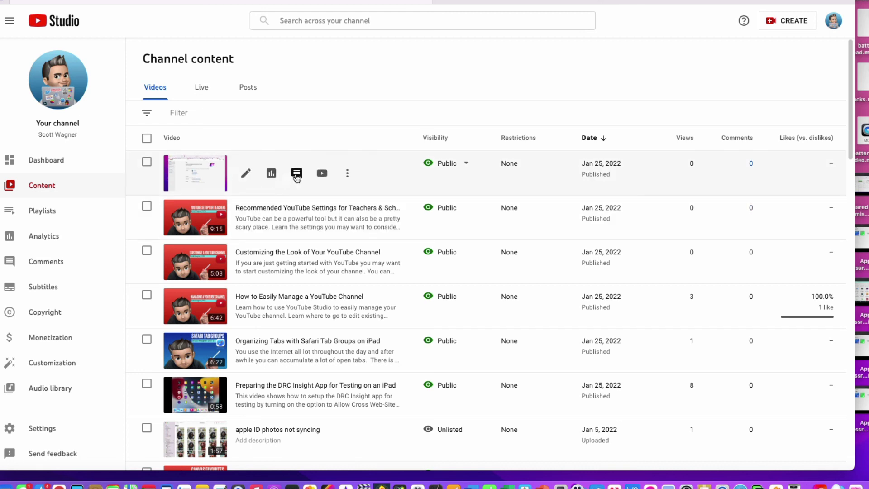
- Permanently delete the video "Youtube Settings for Teachers" from the channel, acknowledging that deletion can't be undone
left_click(348, 175)
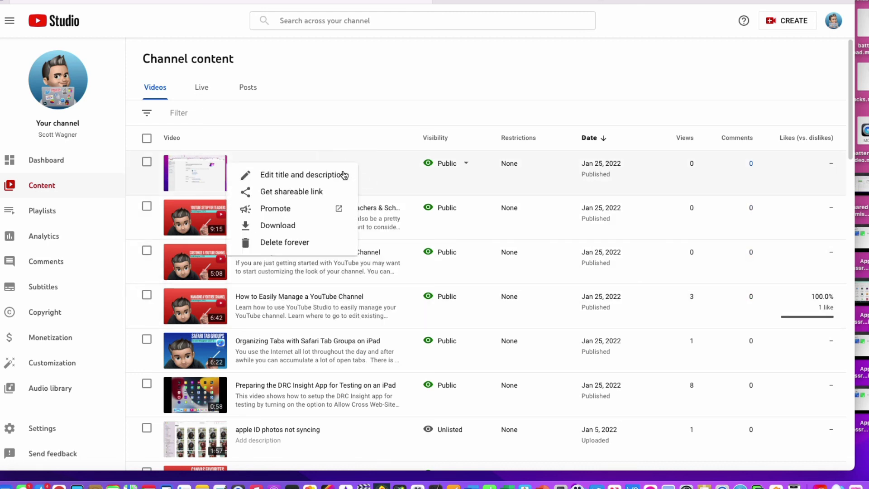
left_click(304, 243)
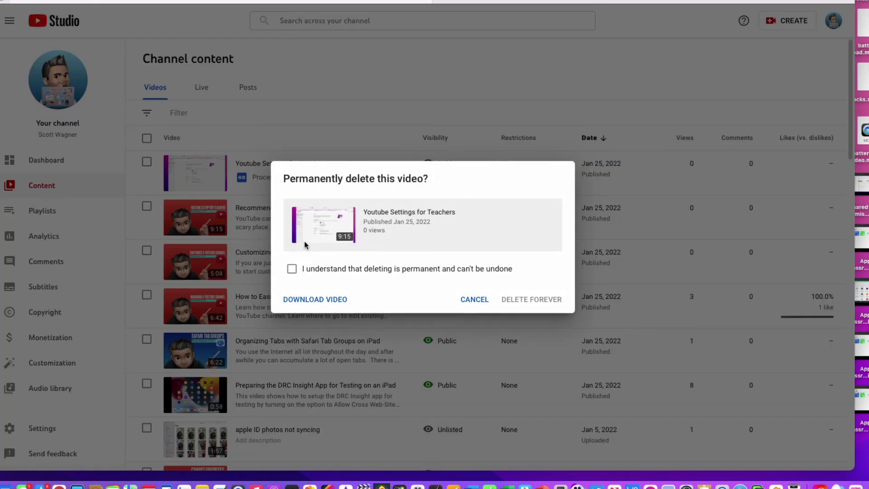
left_click(317, 270)
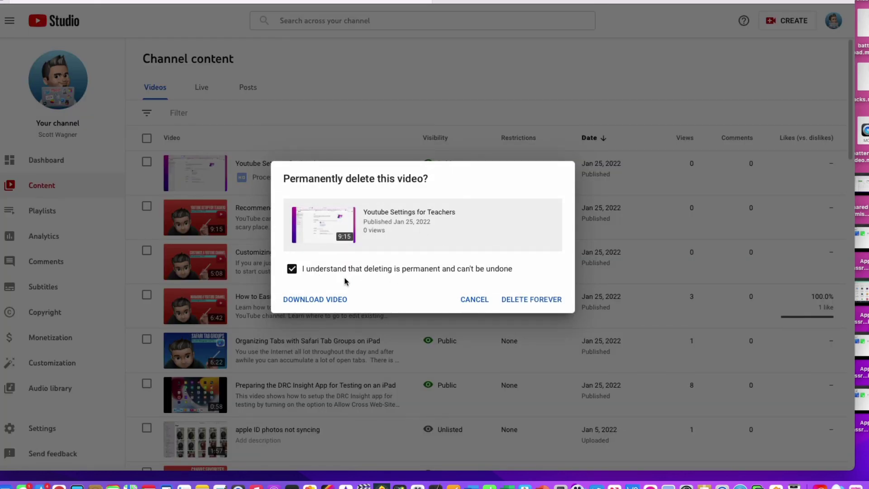
left_click(528, 299)
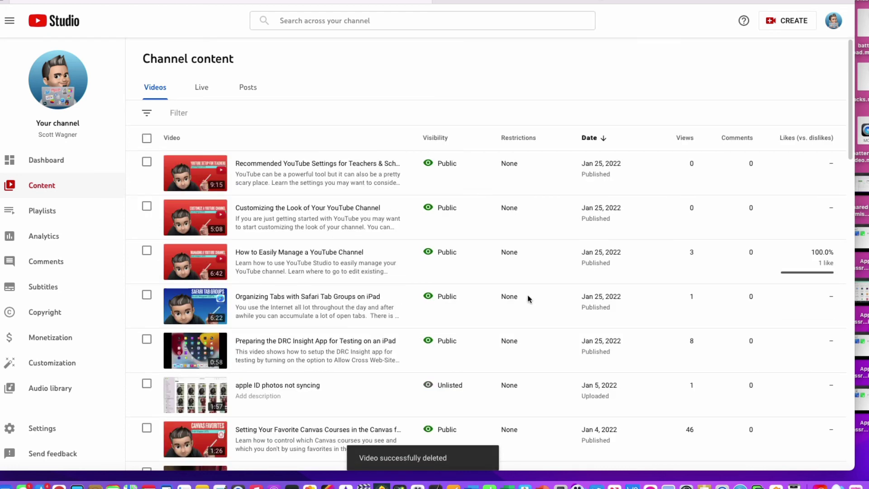